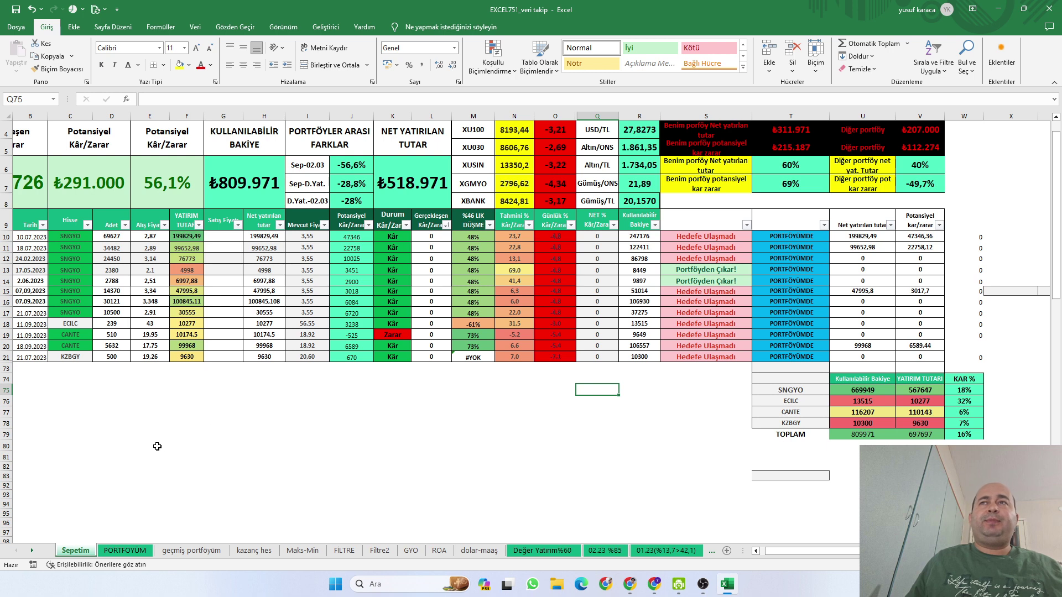
Show the Sepetim sheet from its first column and open the PORTFÖYÜM sheet
left_click(157, 446)
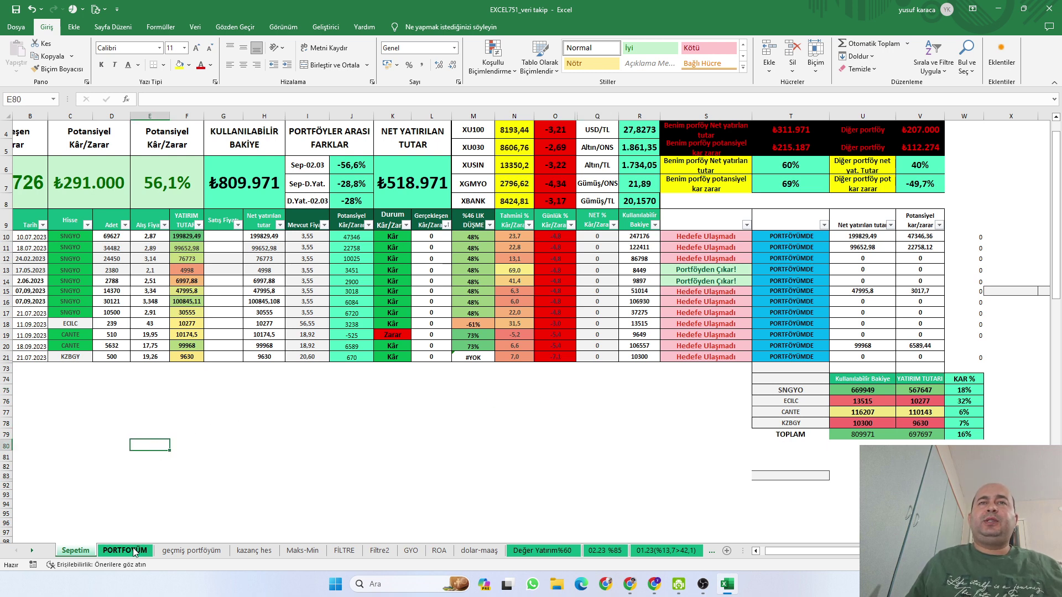
left_click(755, 551)
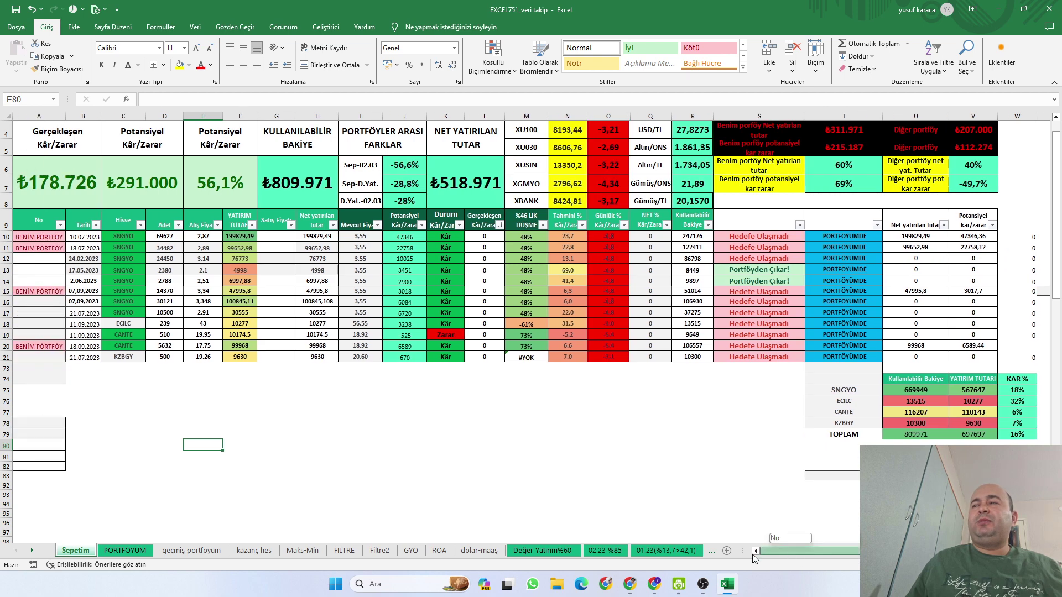
left_click(116, 553)
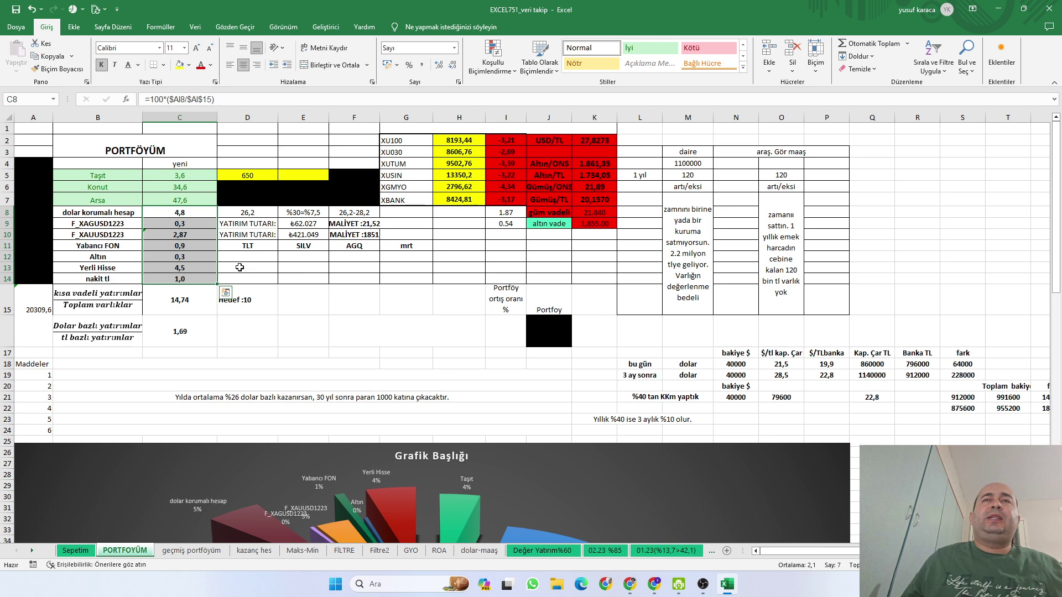
Examine the portfolio shares and invested amounts of F_XAGUSD1223 and F_XAUUSD1223 in the PORTFÖYÜM table
left_click(174, 224)
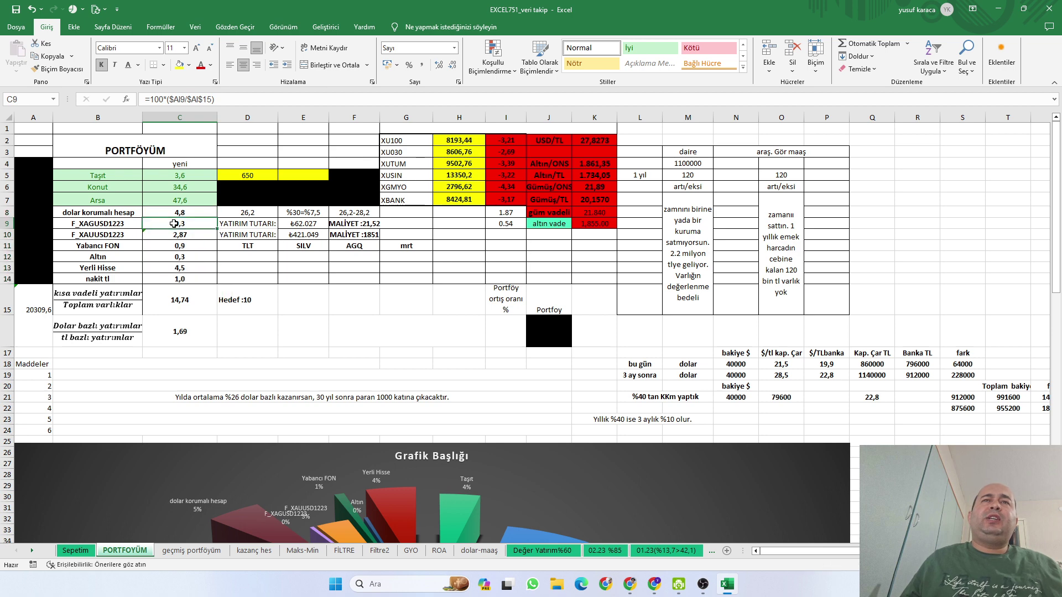
left_click(306, 224)
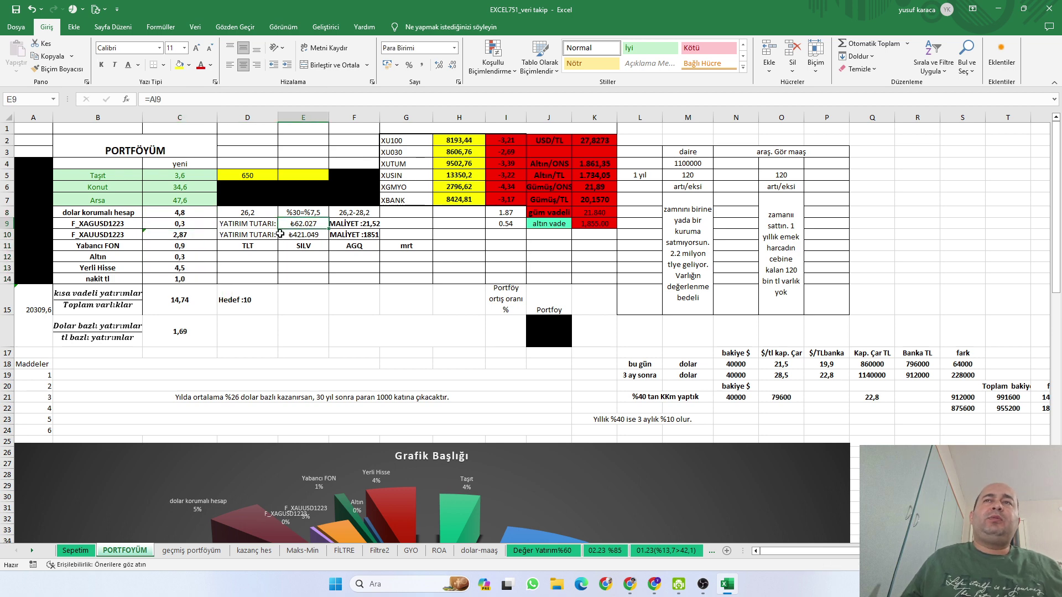
left_click(186, 222)
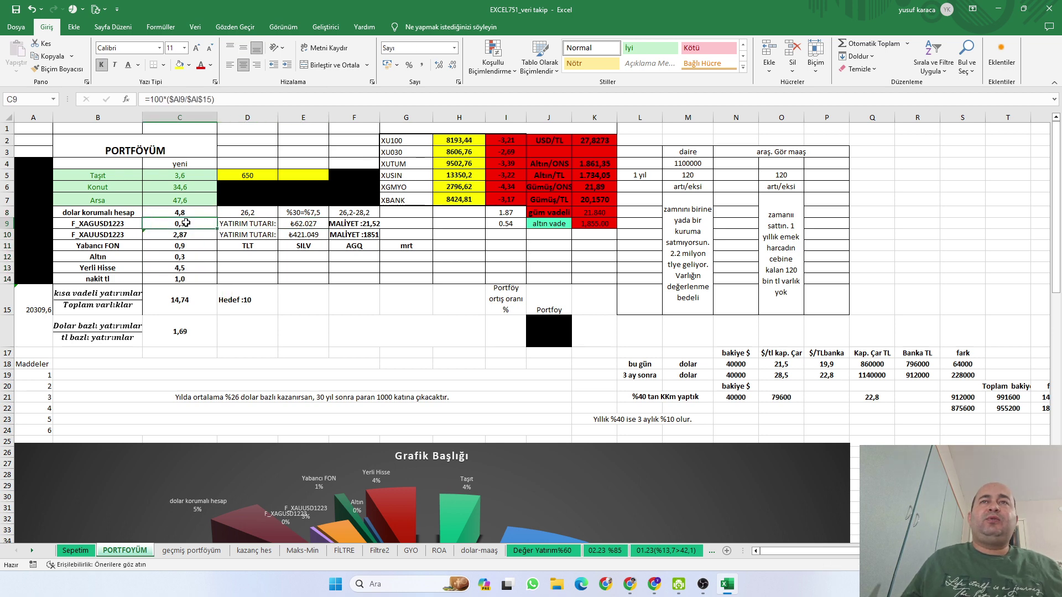
left_click(308, 223)
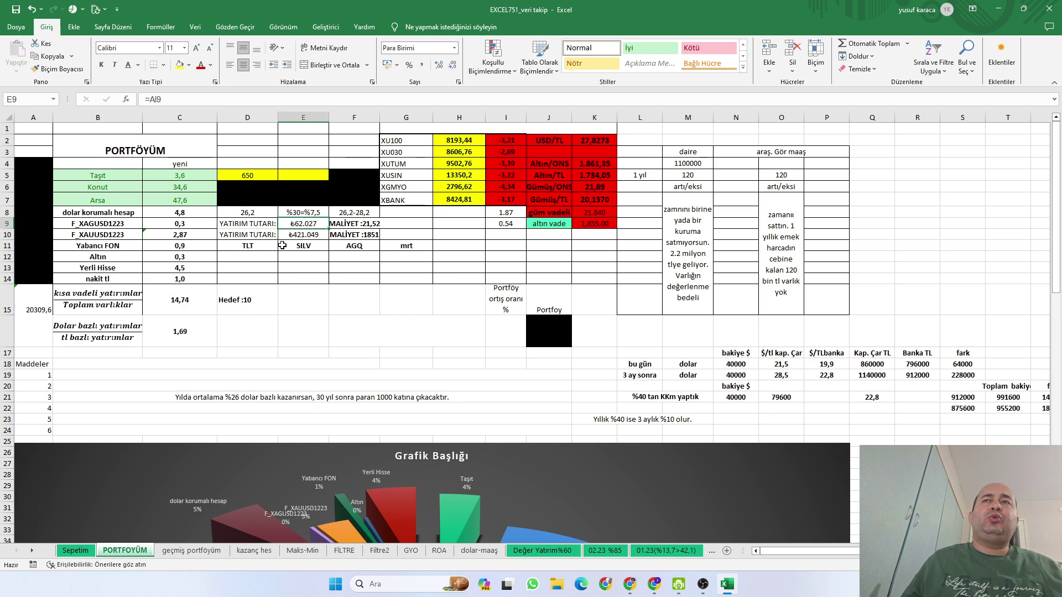
left_click(304, 235)
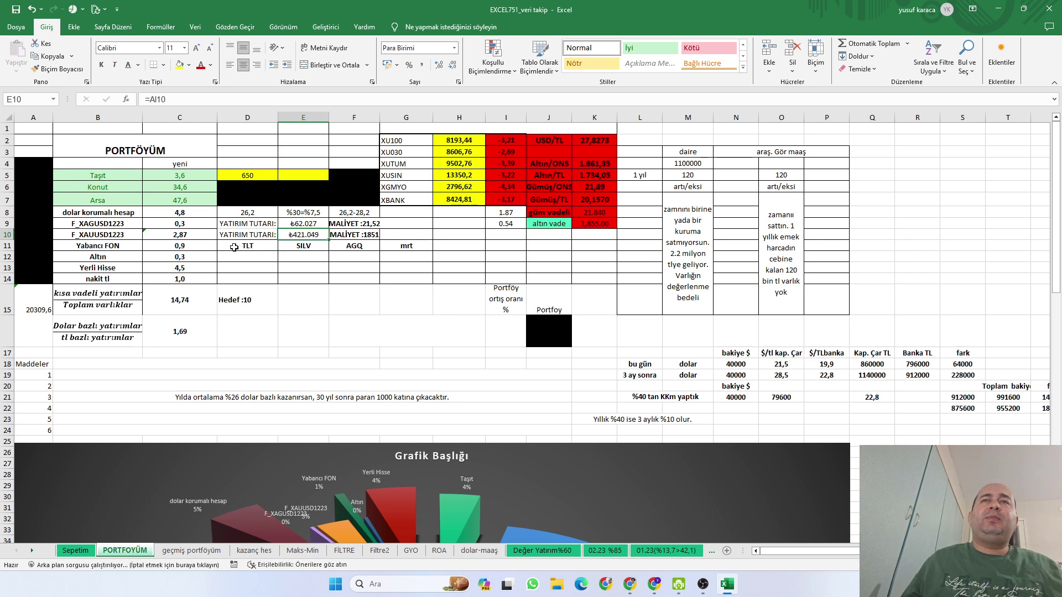
left_click(180, 235)
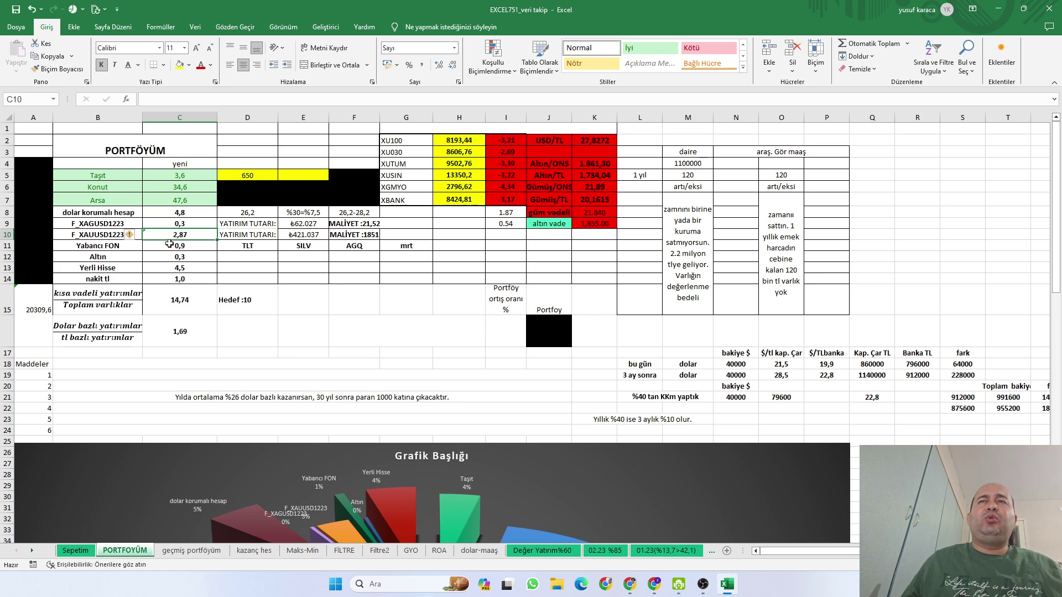
Compare the dolar korumalı hesap share with the silver and gold futures shares and recheck both futures' invested amounts
left_click(172, 213)
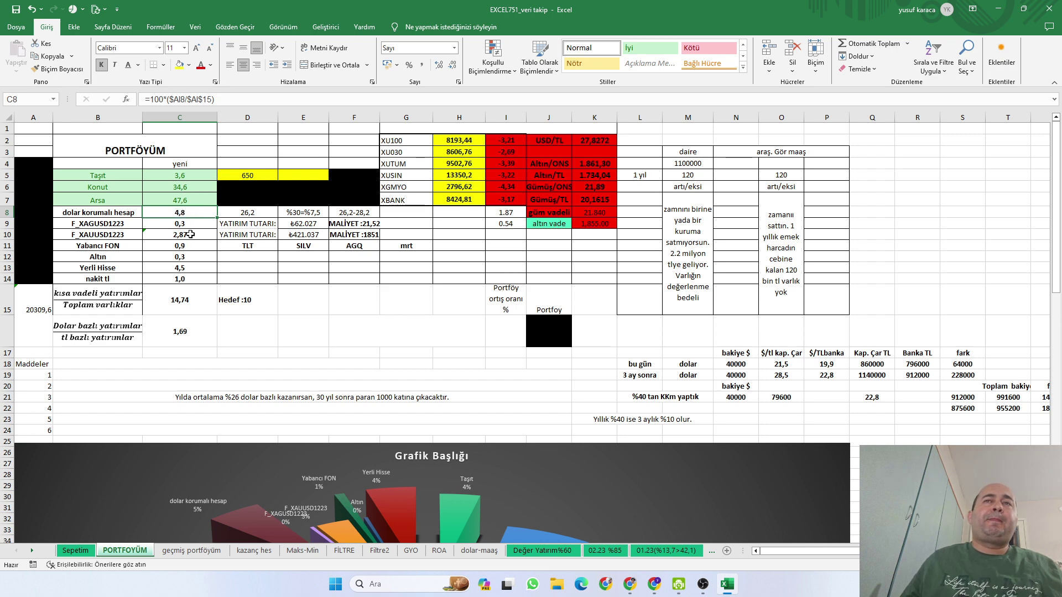
left_click(174, 224)
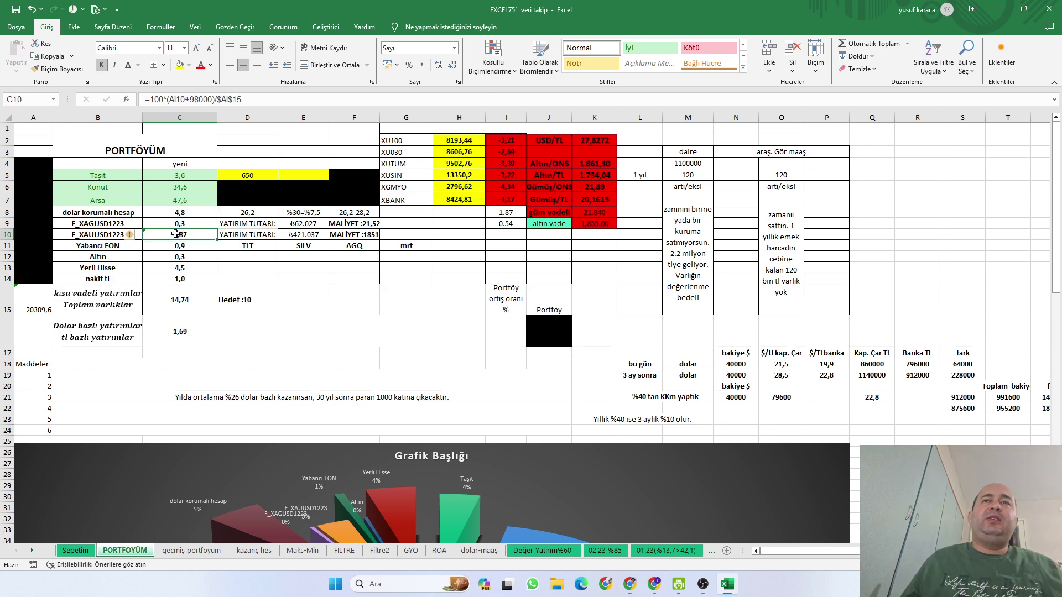
left_click(179, 235)
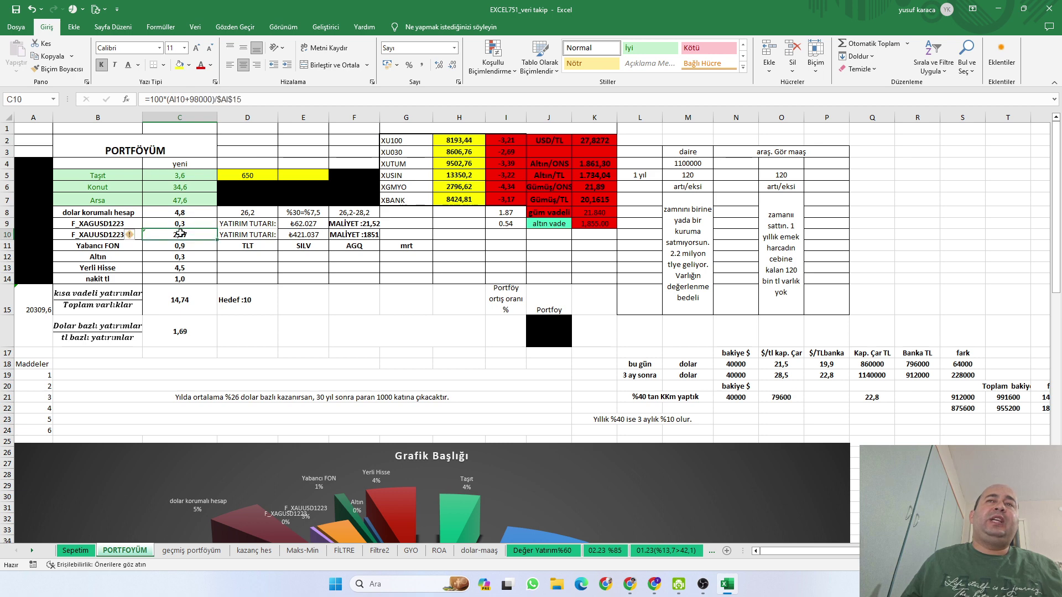
left_click(181, 225)
left_click(179, 234)
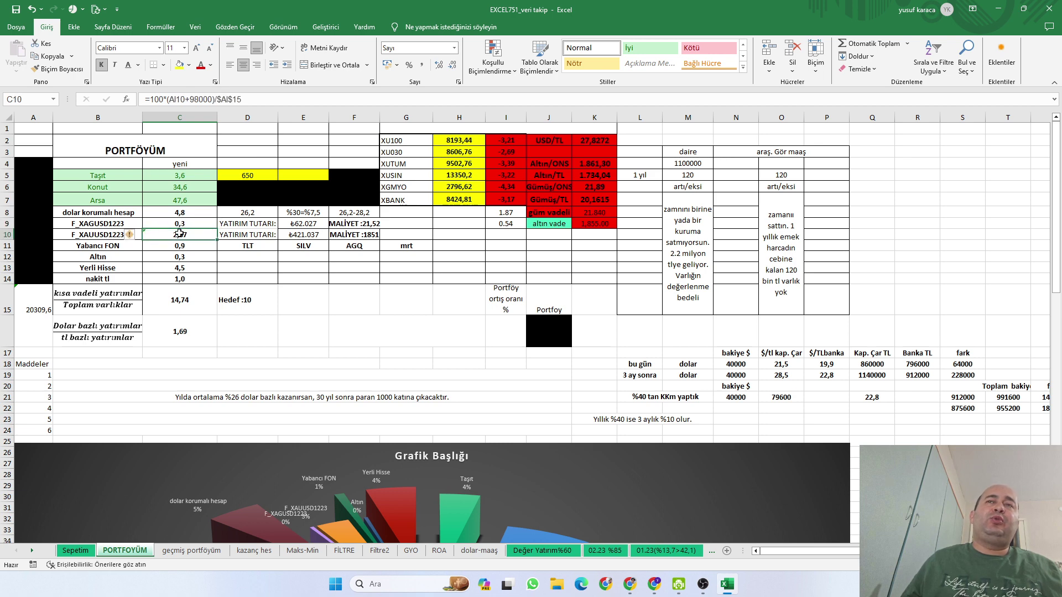
left_click(313, 236)
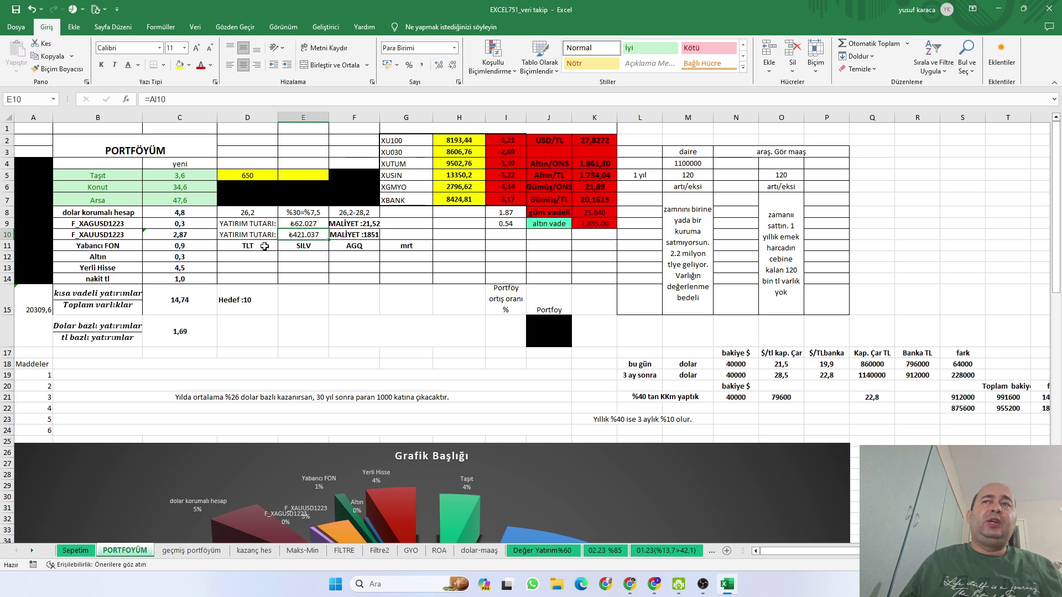
left_click(306, 224)
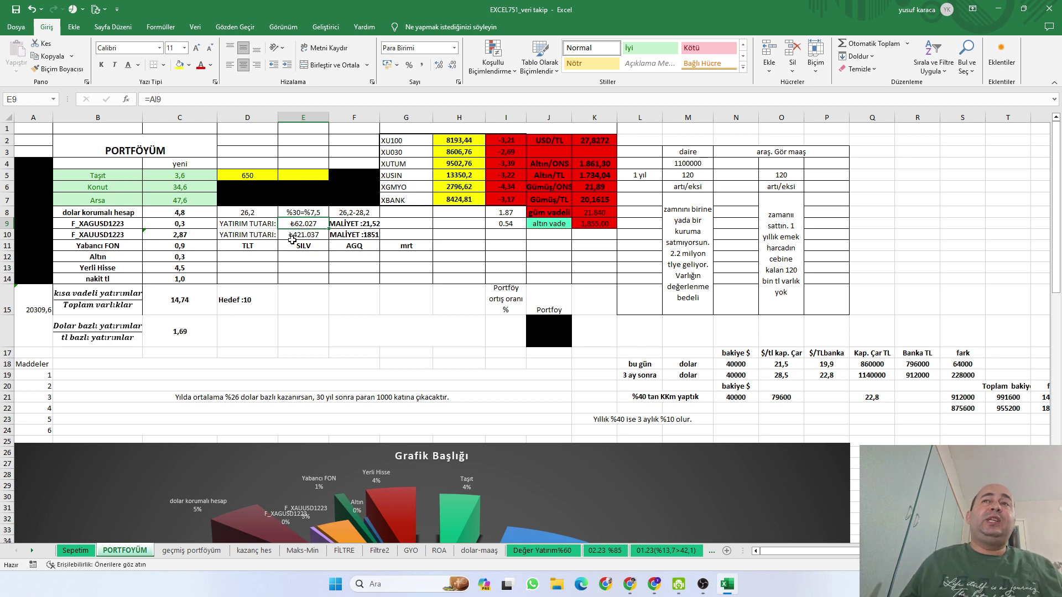
left_click(293, 237)
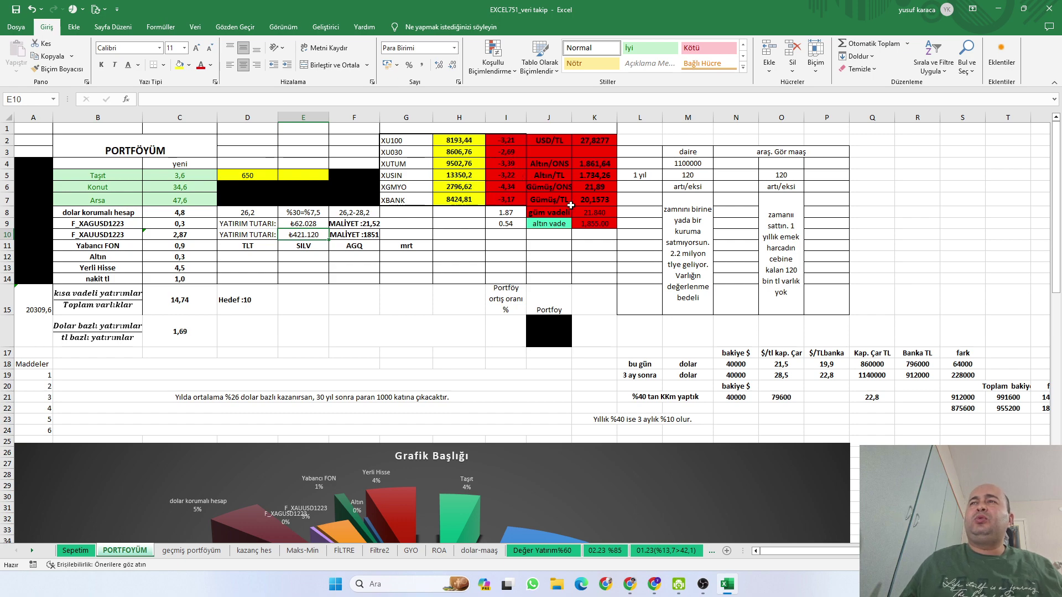
Switch to TradingView in Chrome and load the DJI&NASDAQ watchlist
left_click(629, 584)
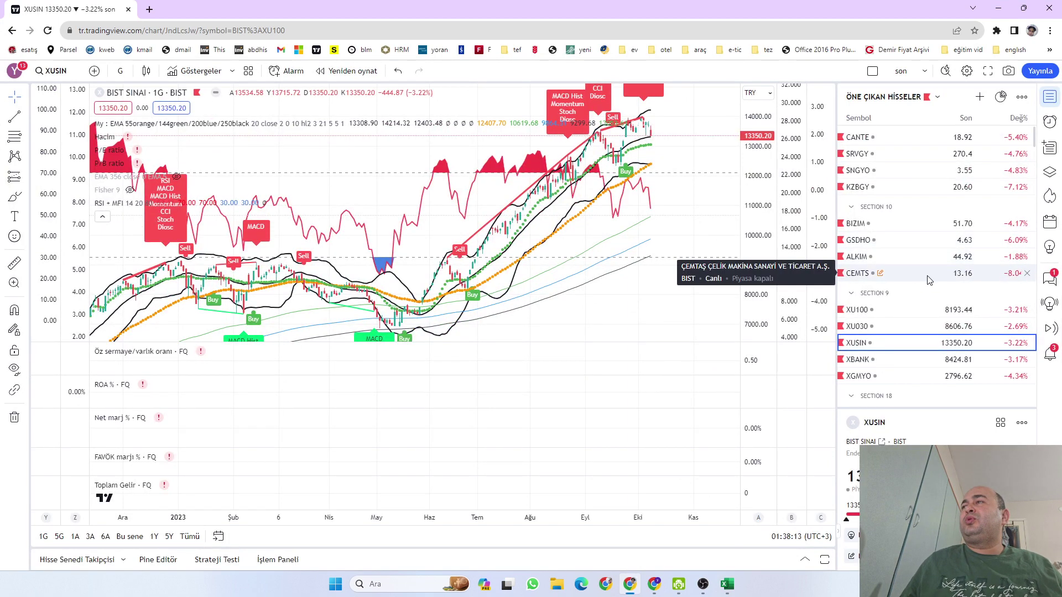
left_click(889, 97)
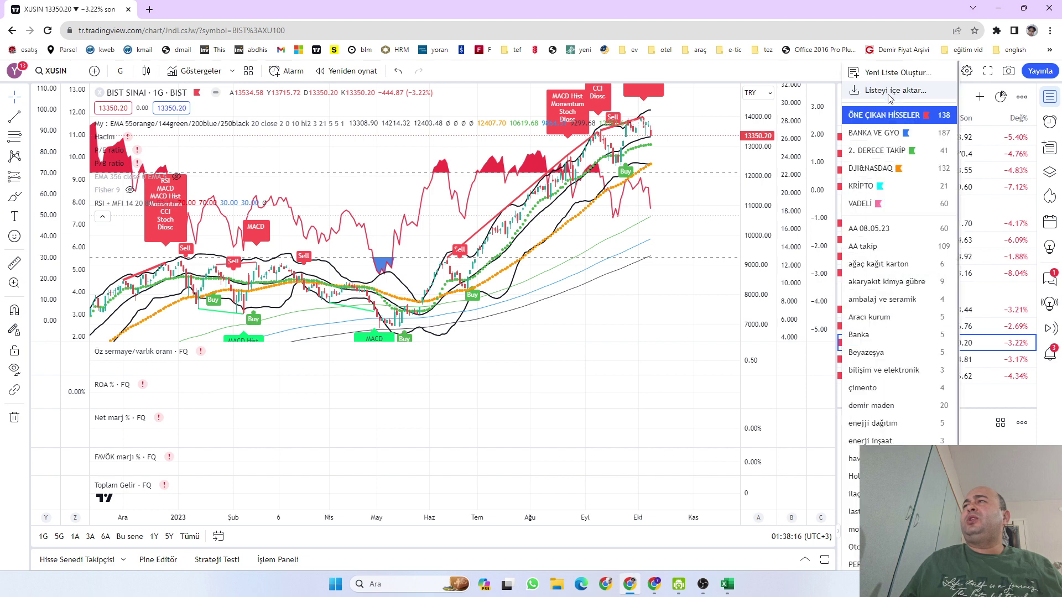
left_click(869, 169)
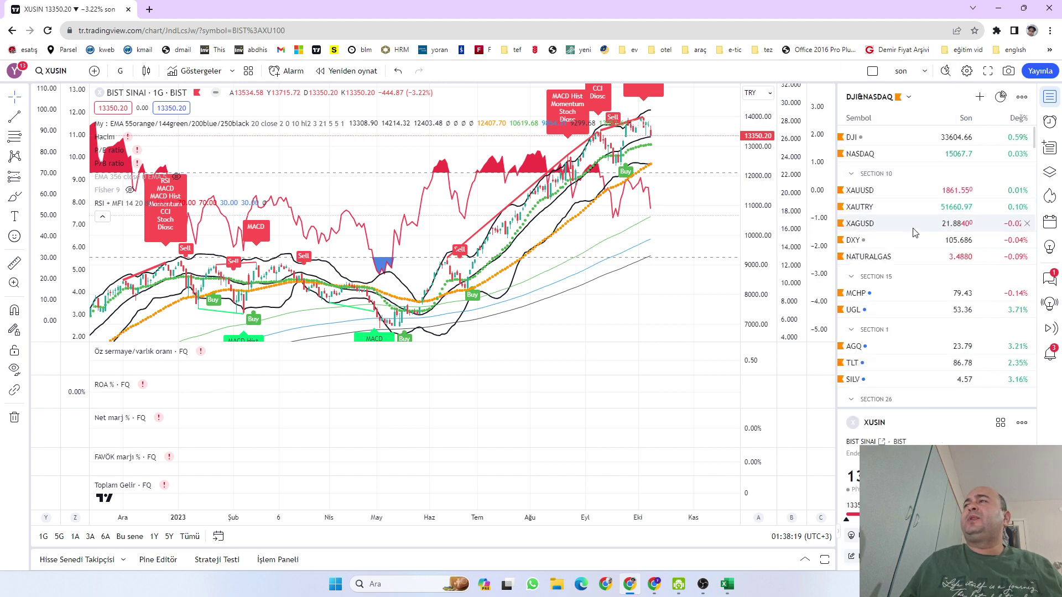
Inspect the latest daily candles on the XAUUSD chart and open the XAGUSD chart for comparison
left_click(894, 193)
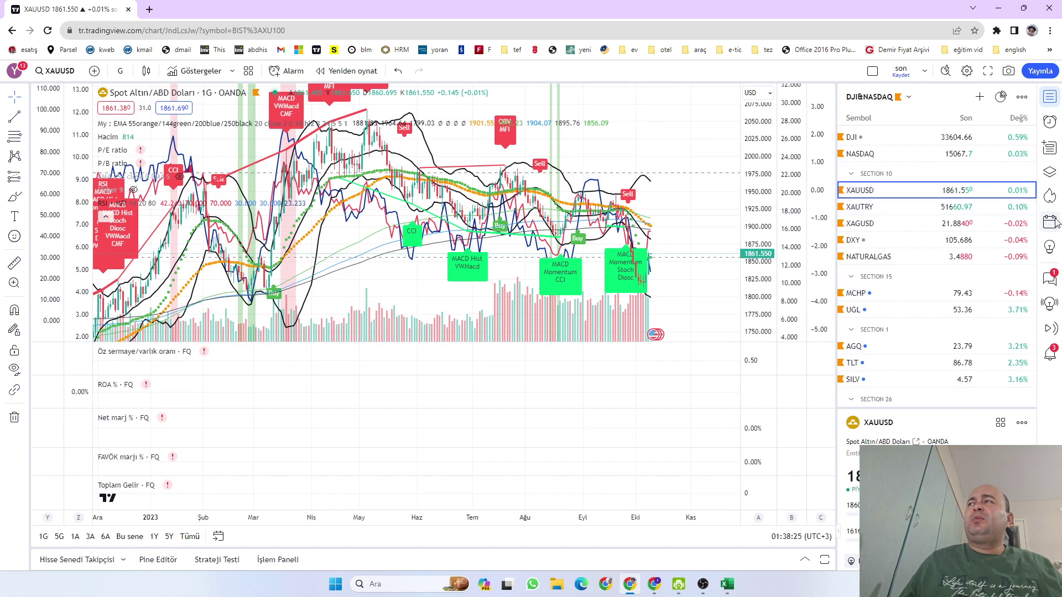
scroll(641, 278, "up", 2)
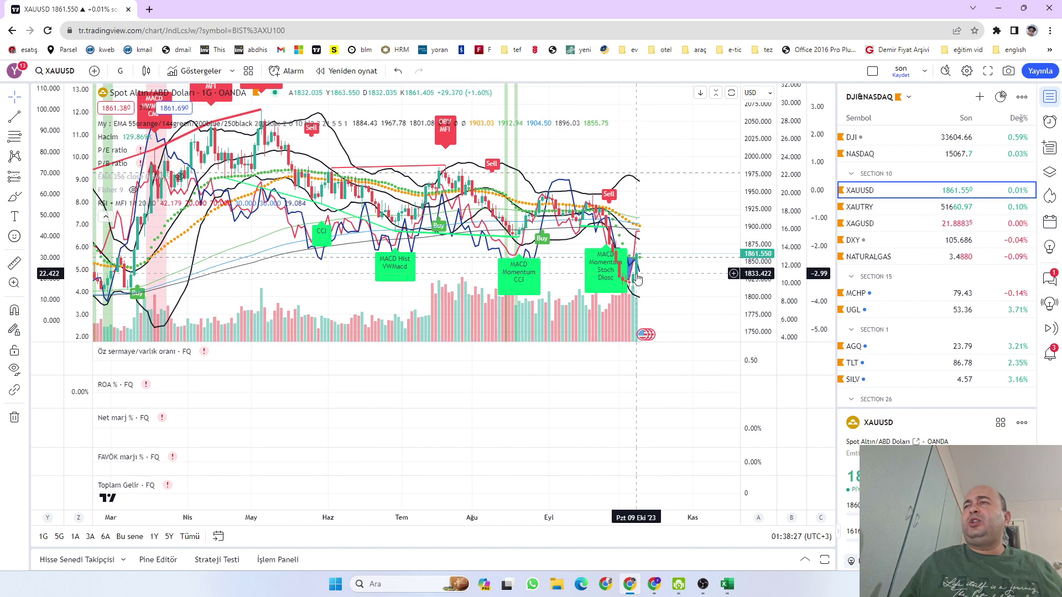
scroll(637, 278, "up", 3)
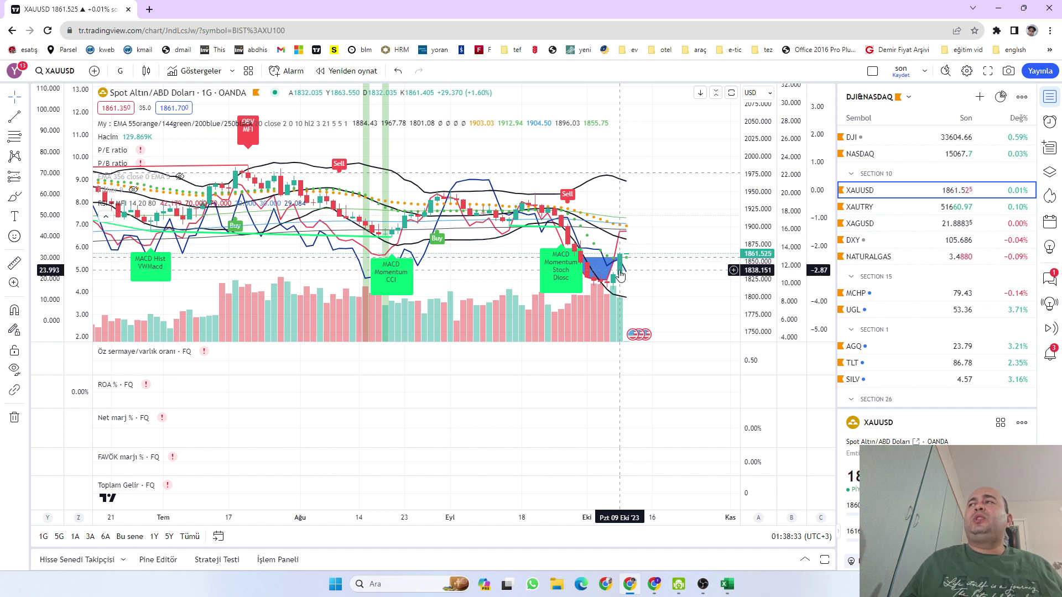
left_click(877, 224)
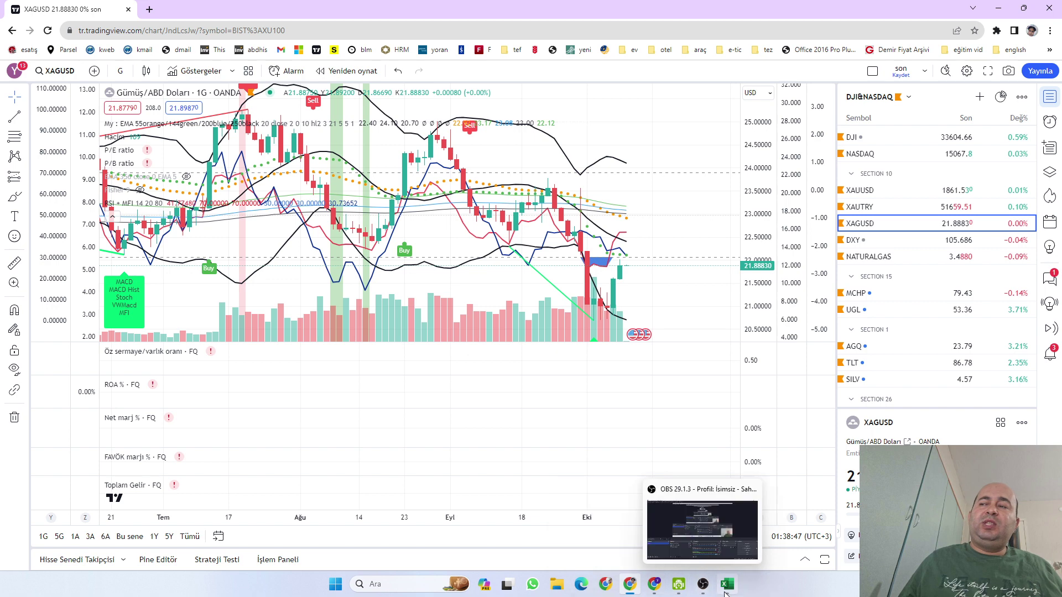
Switch back to Excel and examine the Yabancı FON share, its AGQ holding, and the dolar korumalı hesap, Yerli Hisse and Altın shares
key("alt+Tab")
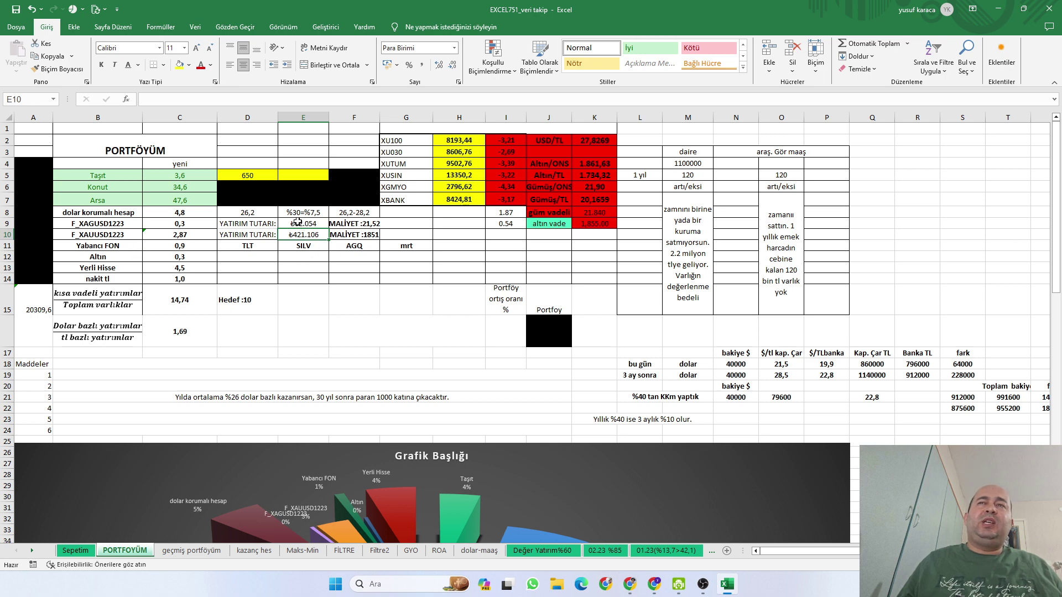
left_click(177, 245)
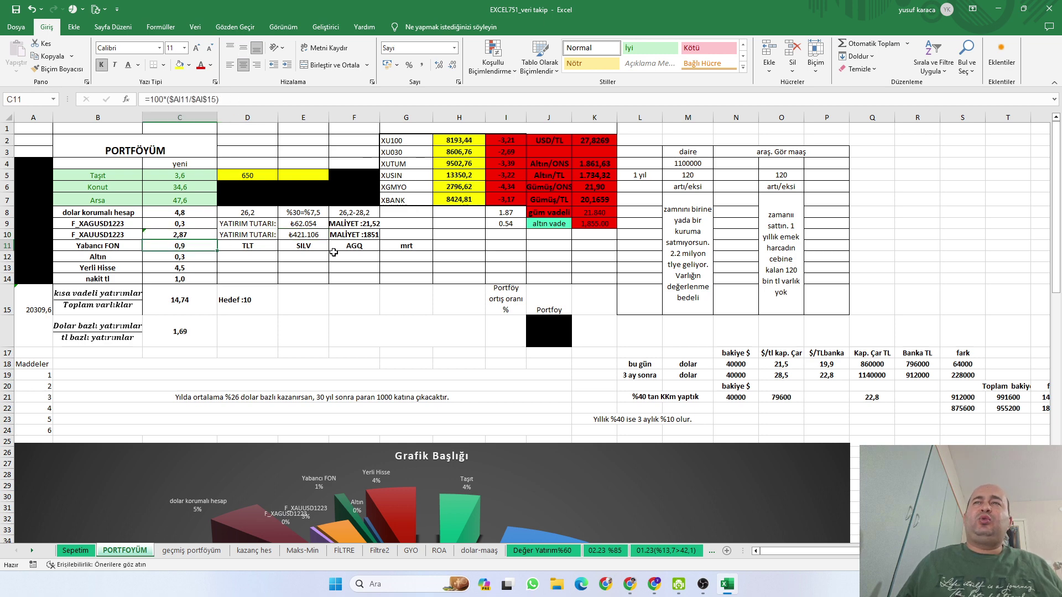
left_click(350, 245)
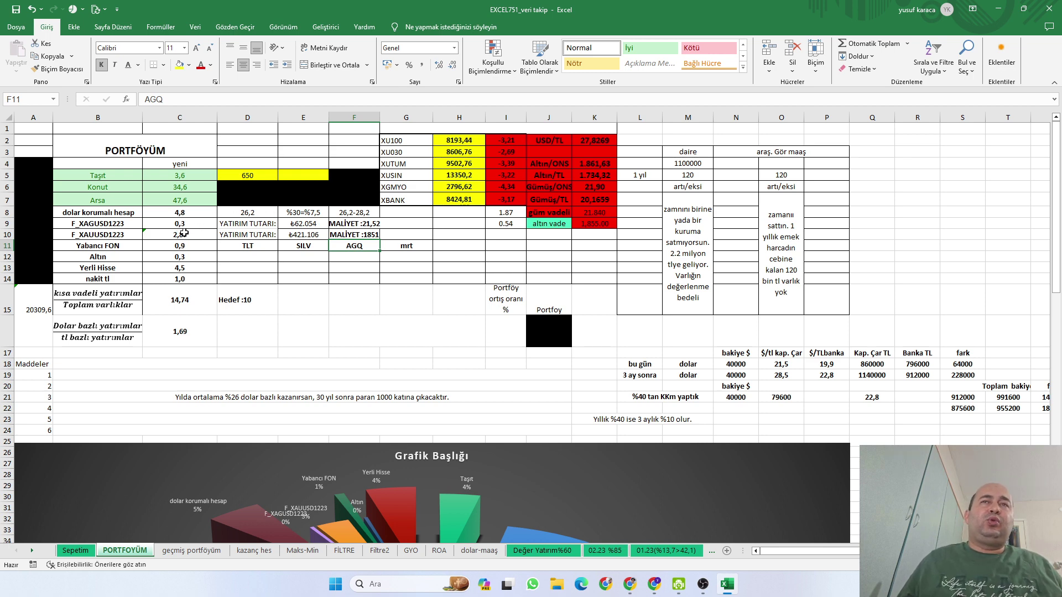
left_click(184, 212)
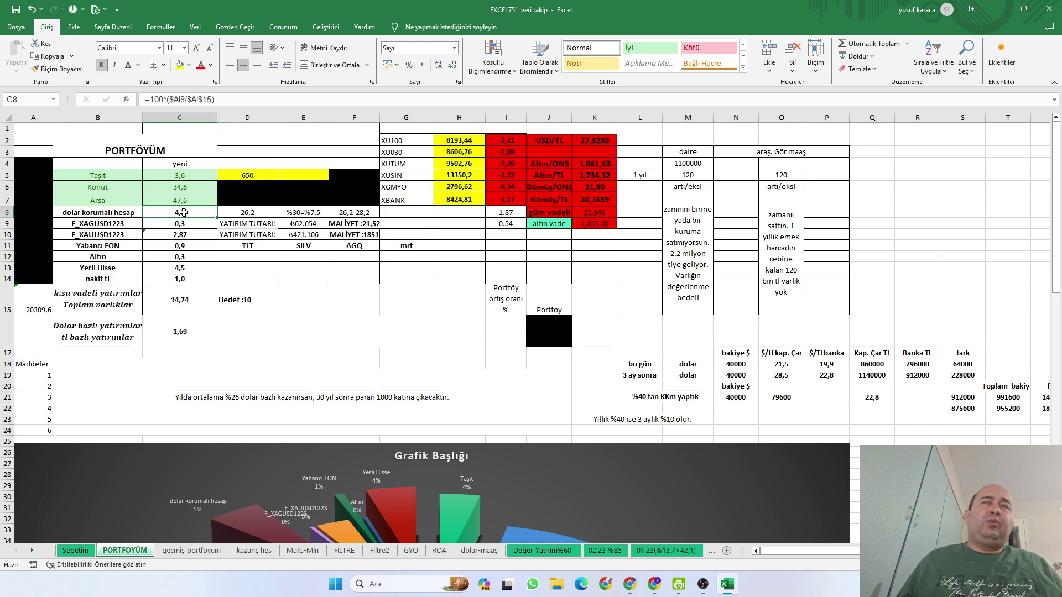
left_click(175, 269)
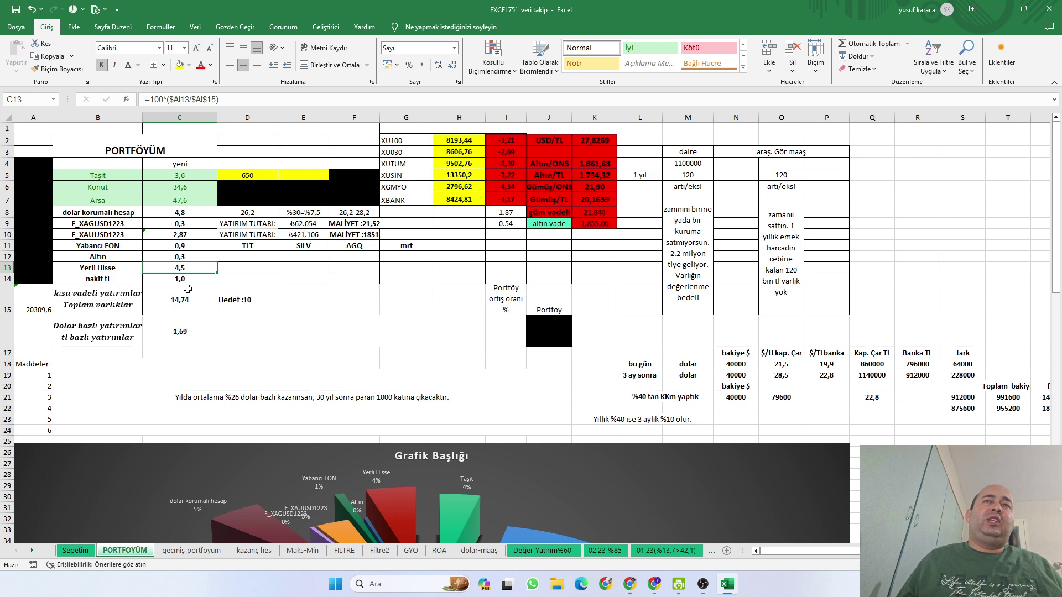
left_click(181, 255)
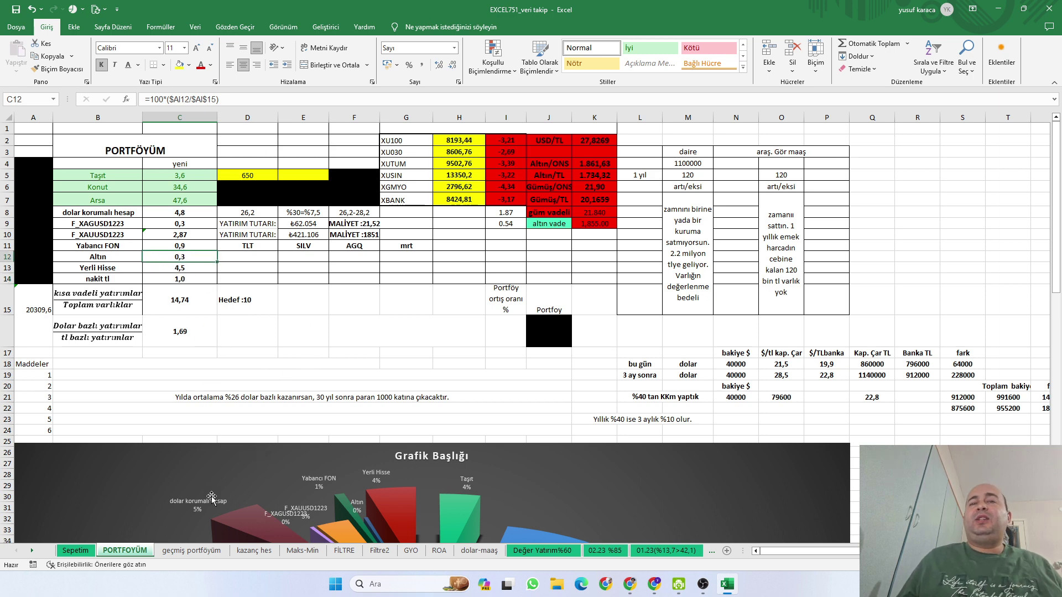
Open the geçmiş portföyüm sheet and examine the VADELİ rows and the dollar-based share in the 9.10.2023 column
left_click(186, 550)
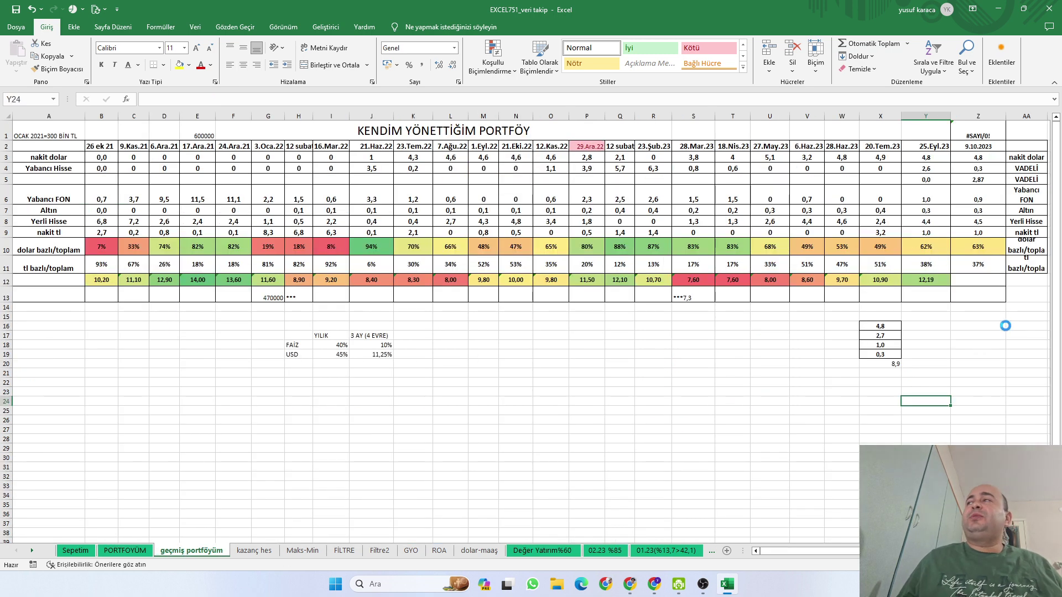
left_click(988, 179)
left_click(979, 169)
left_click(979, 178)
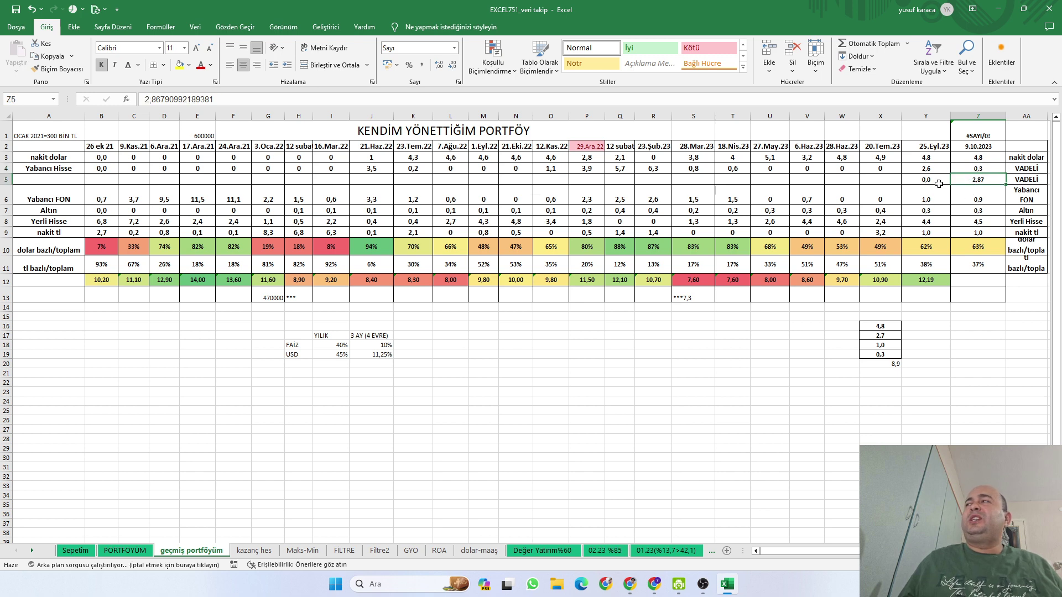
left_click(969, 251)
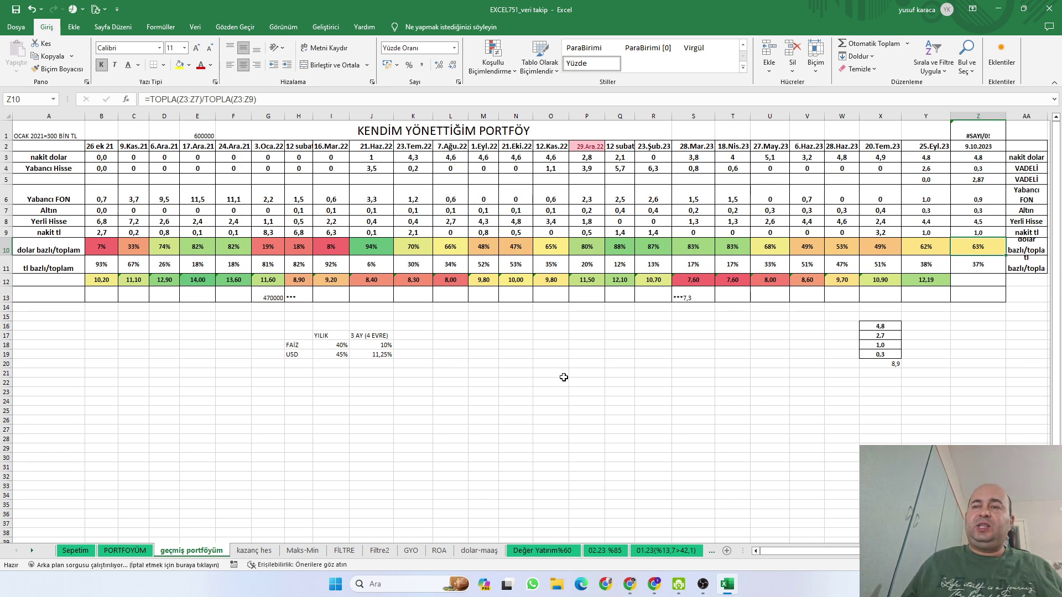
Return to the PORTFÖYÜM sheet and examine the F_XAGUSD1223 and F_XAUUSD1223 futures rows
left_click(122, 551)
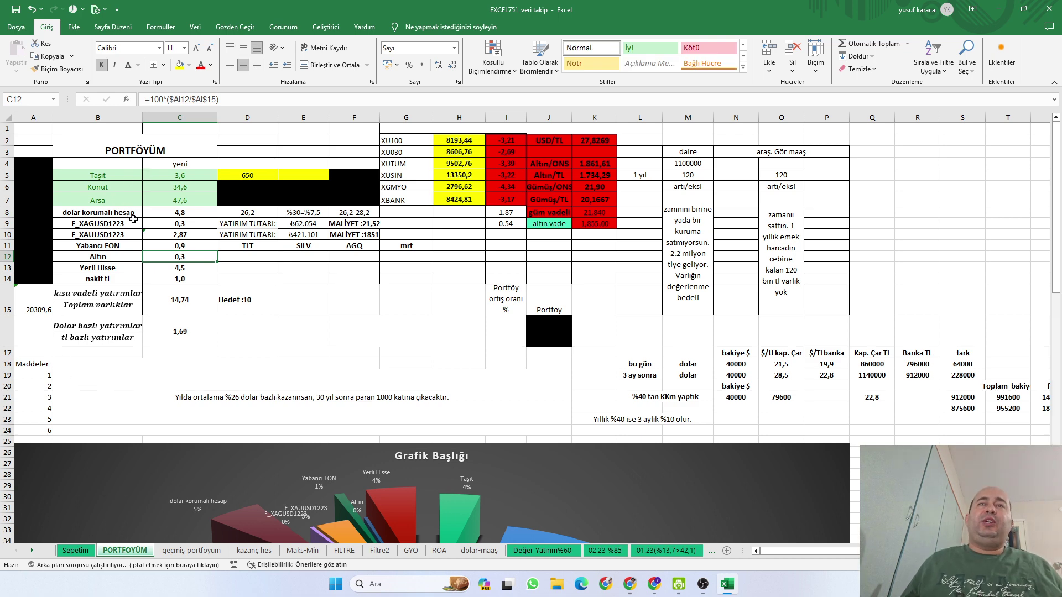
left_click(102, 223)
left_click(100, 234)
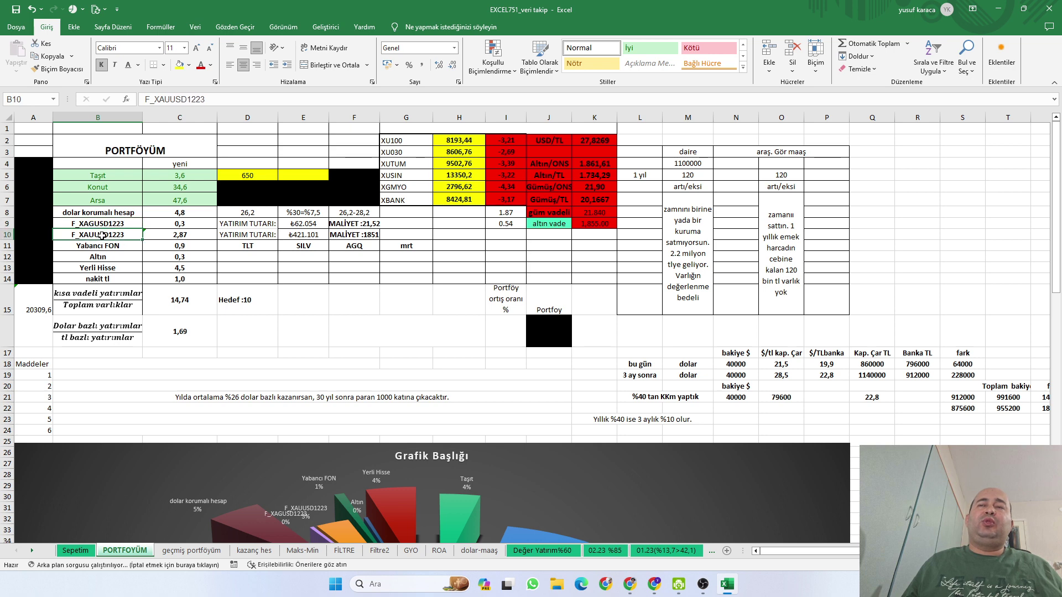
Check the nakit tl share, then close the EXCEL751_veri takip workbook and save its changes
left_click(16, 12)
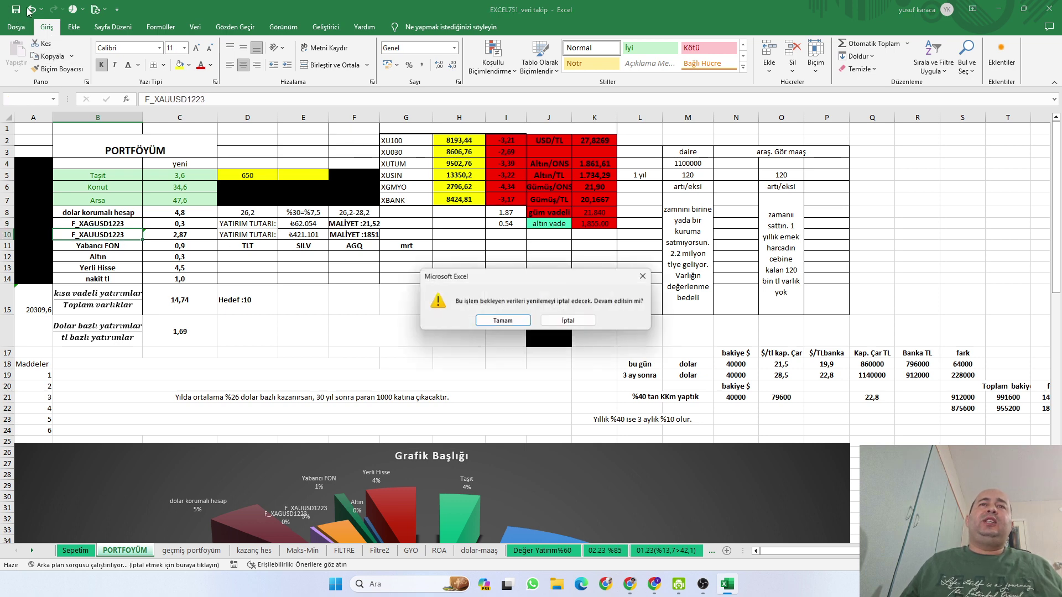
left_click(568, 320)
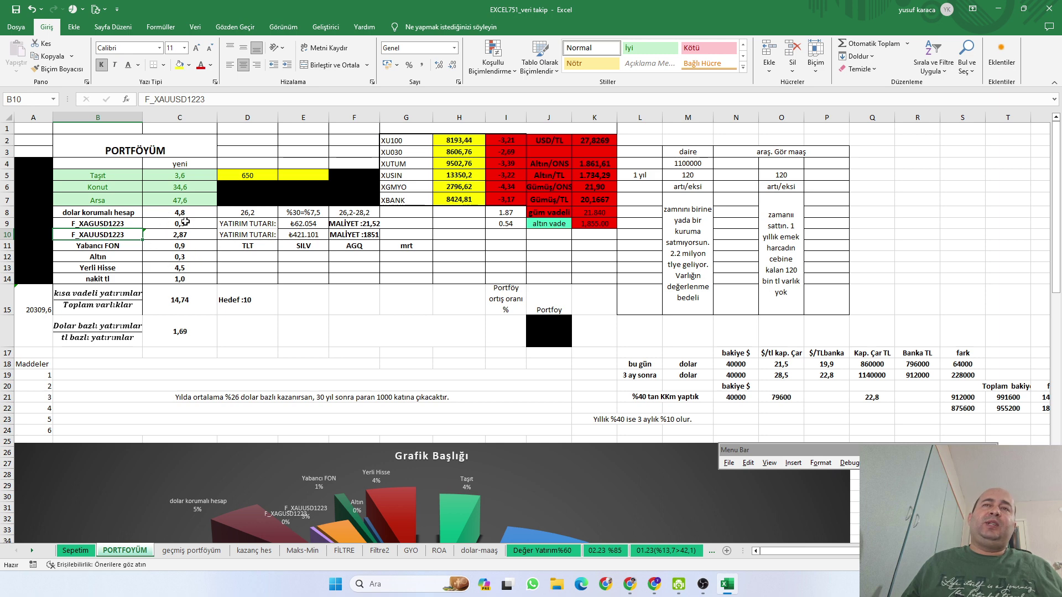
left_click(182, 280)
left_click(1049, 10)
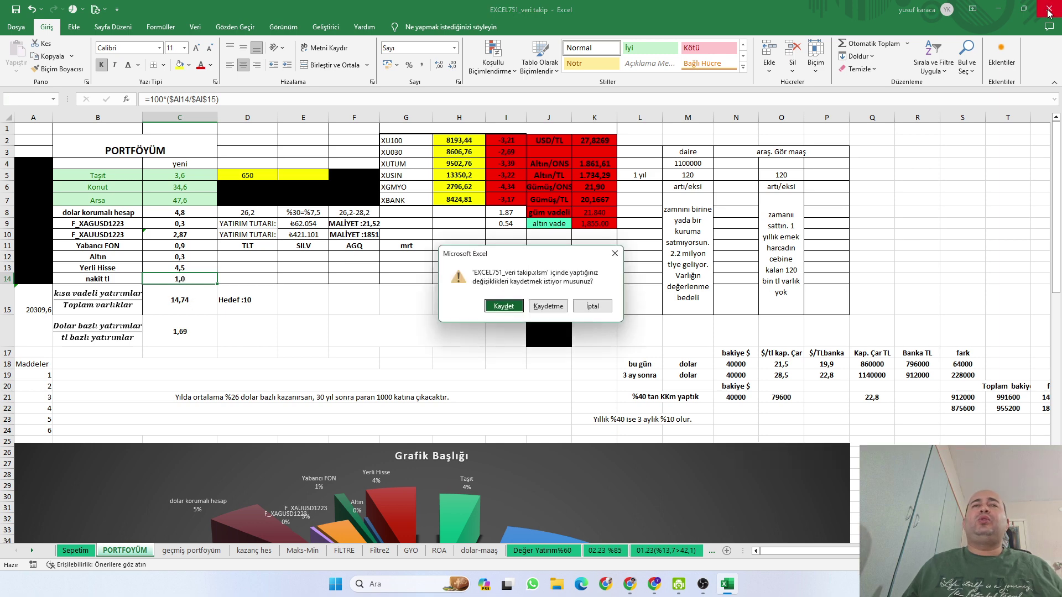
left_click(503, 307)
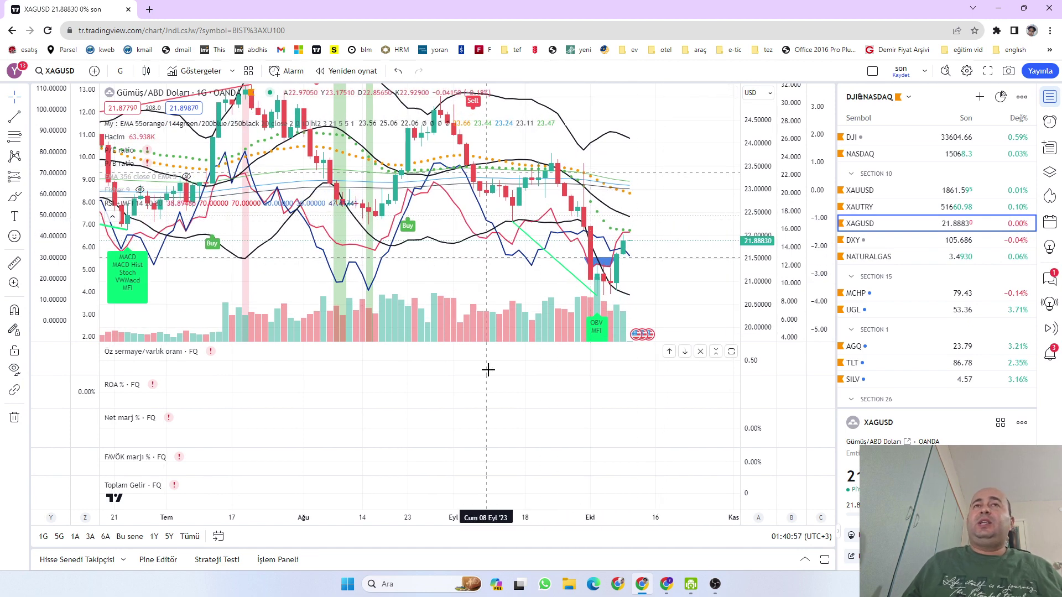
Load the ÖNE ÇIKAN HİSSELER watchlist in TradingView while keeping the XAGUSD chart open
left_click(883, 100)
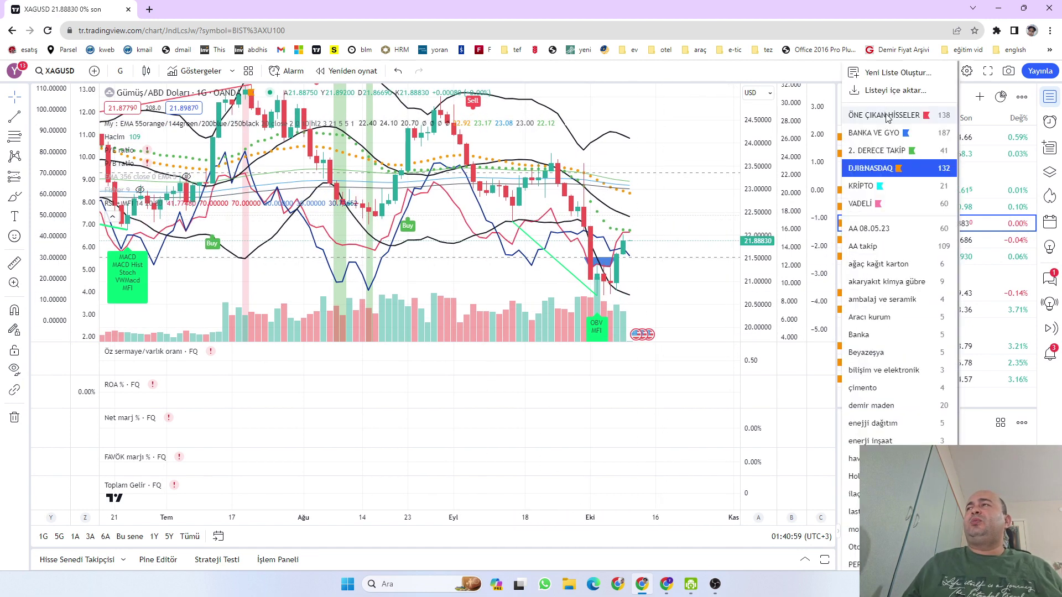
left_click(883, 109)
left_click_drag(675, 220, 569, 215)
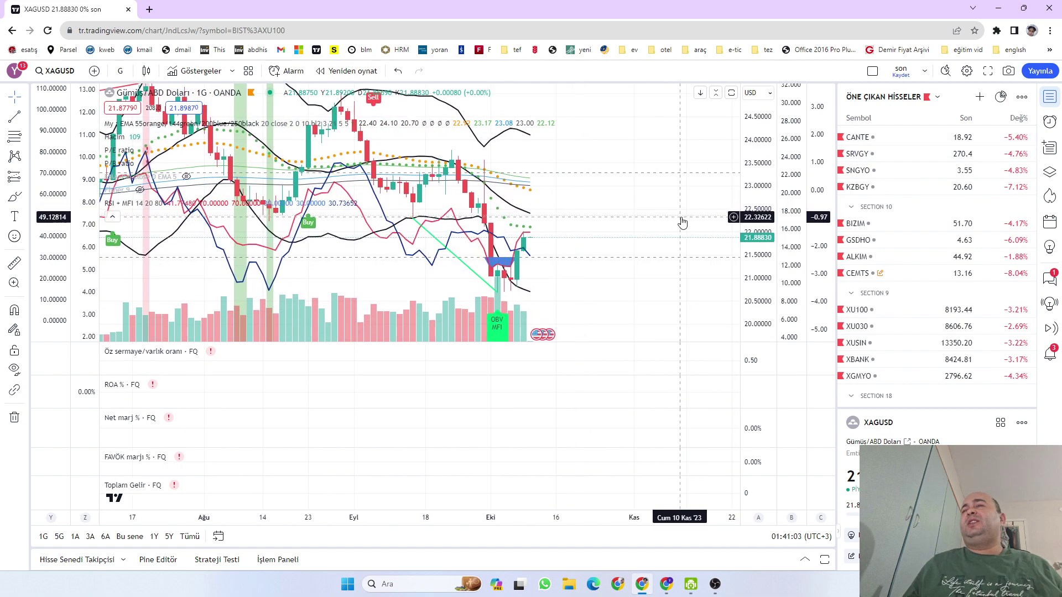
left_click_drag(582, 250, 606, 247)
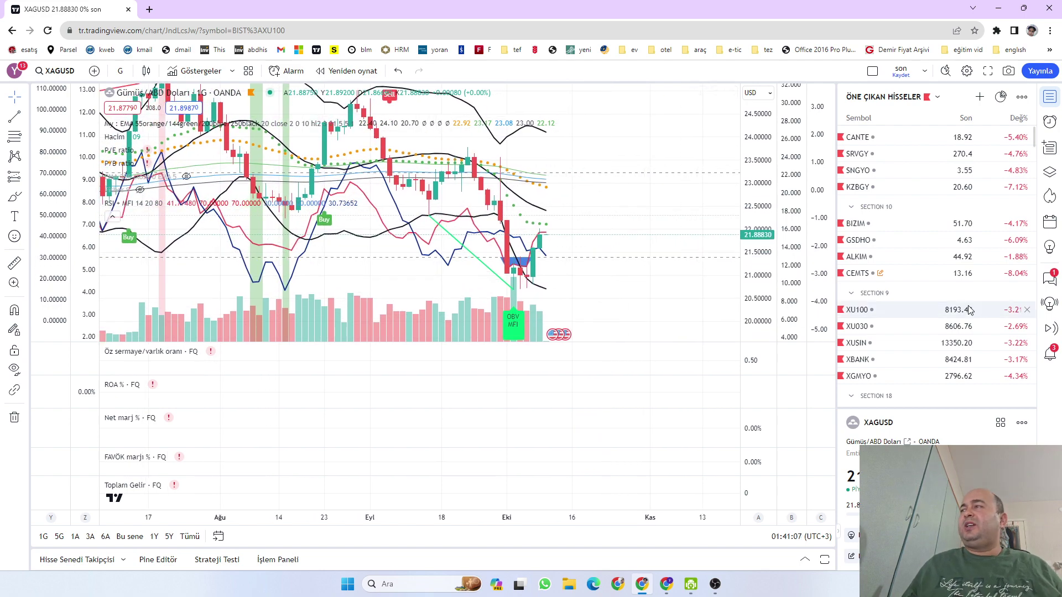
Review the daily charts of the XU100, XU030, XUSIN, XBANK and XGMYO indices one after another
left_click(912, 313)
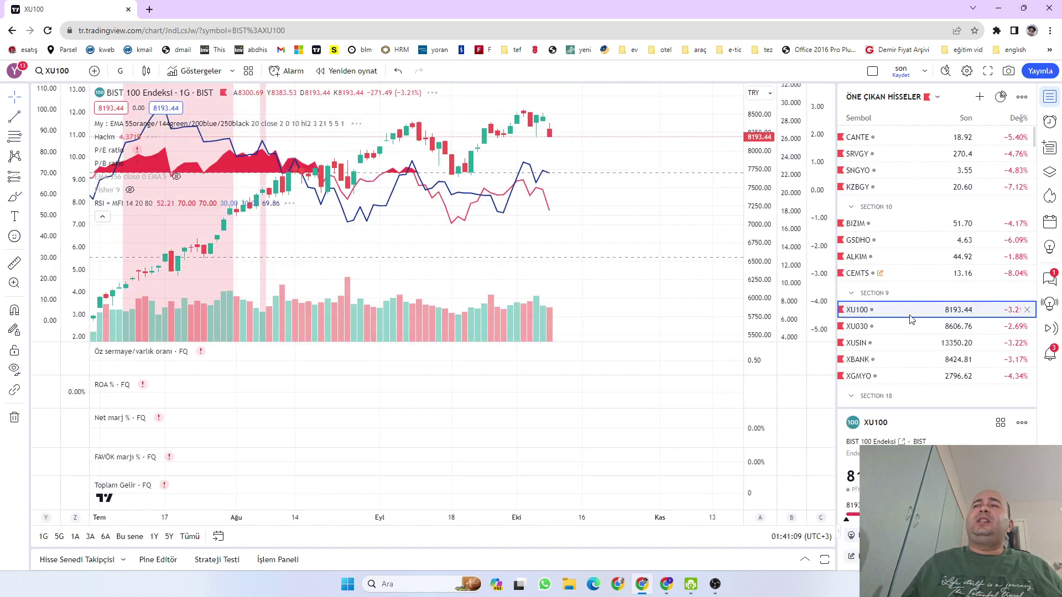
left_click_drag(653, 244, 627, 245)
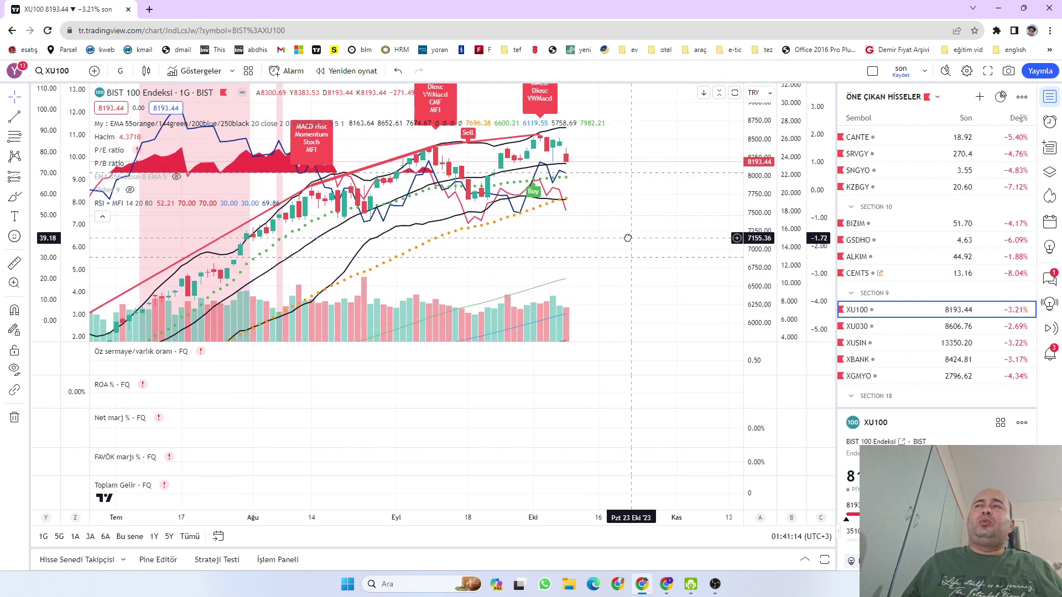
left_click(888, 329)
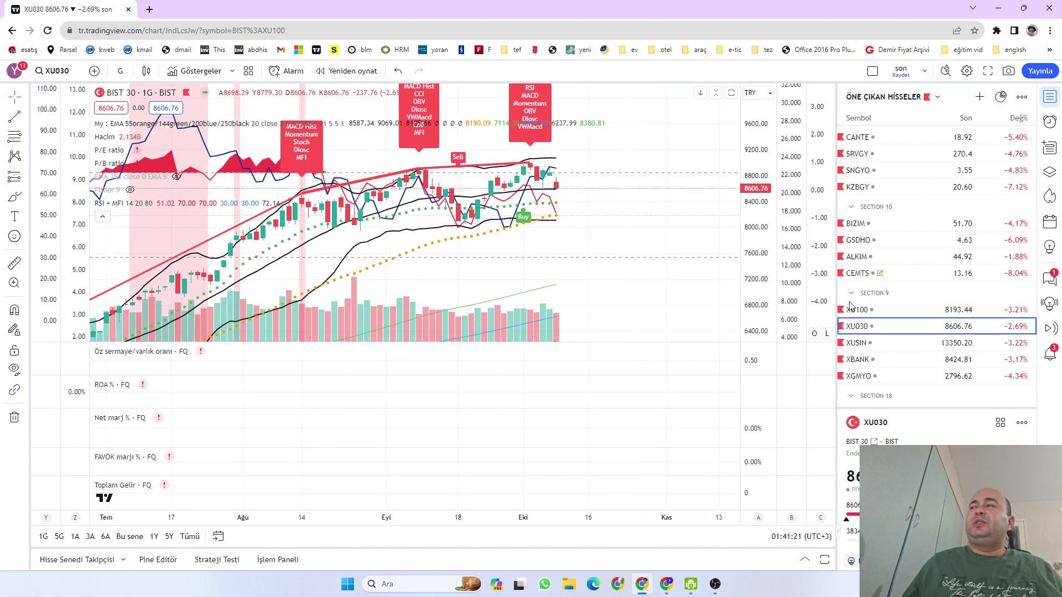
left_click(866, 337)
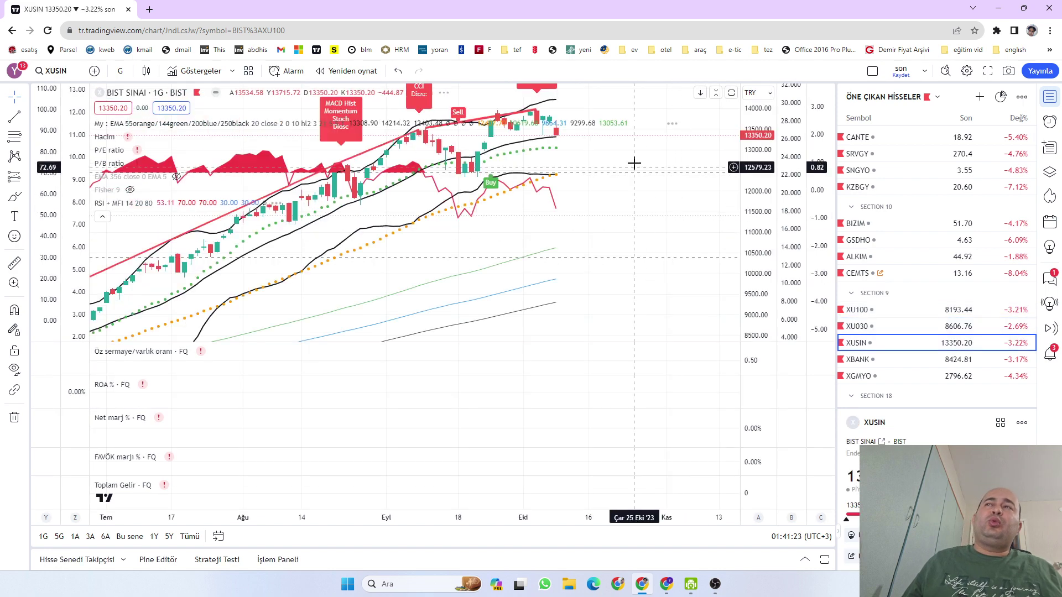
left_click_drag(620, 244, 630, 205)
left_click(900, 359)
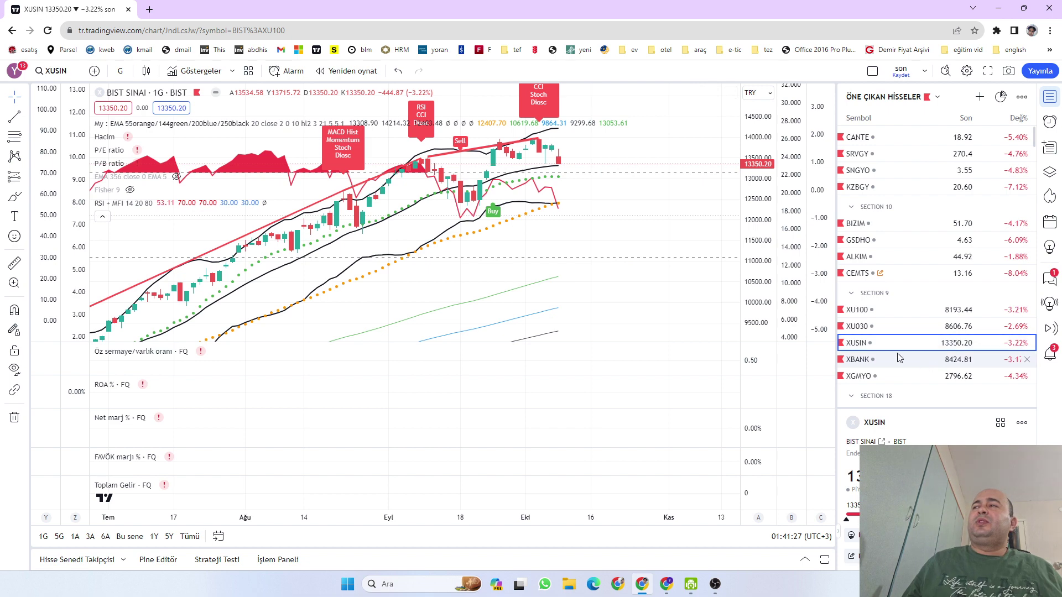
left_click(891, 379)
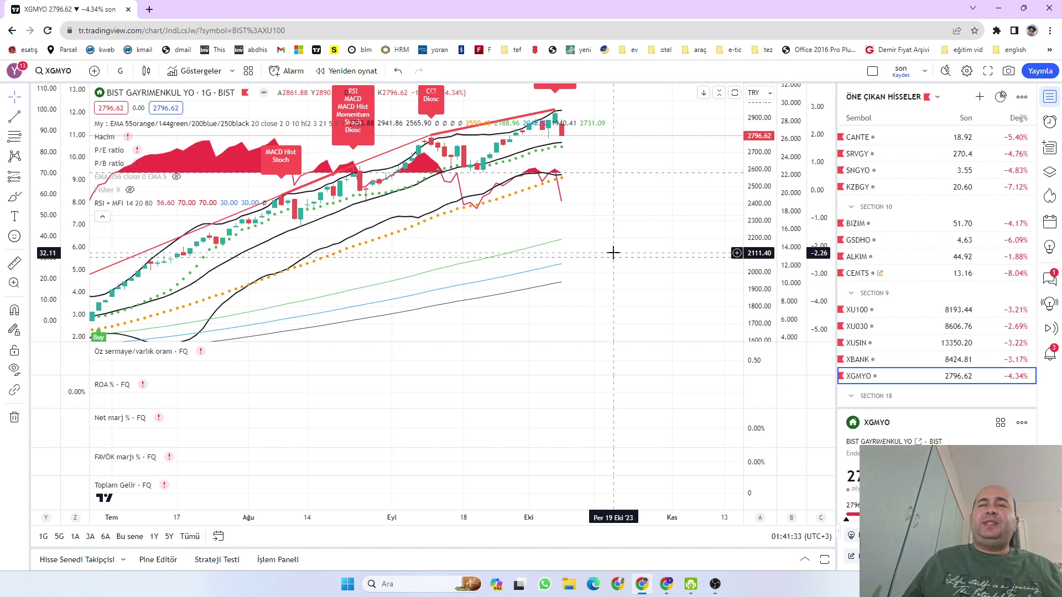
Open the CANTE share's chart from the ÖNE ÇIKAN HİSSELER watchlist
left_click(913, 141)
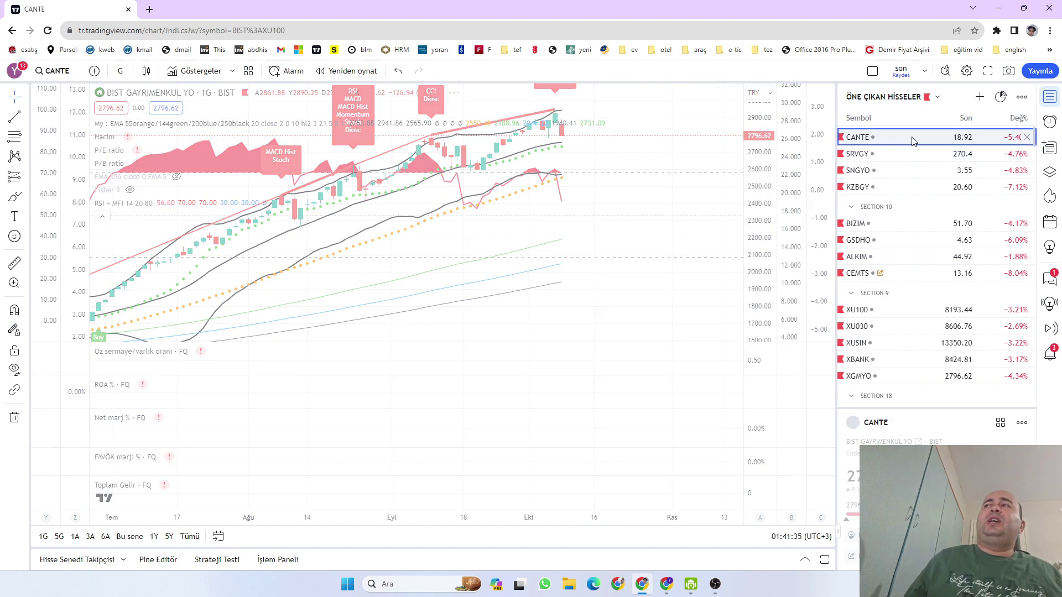